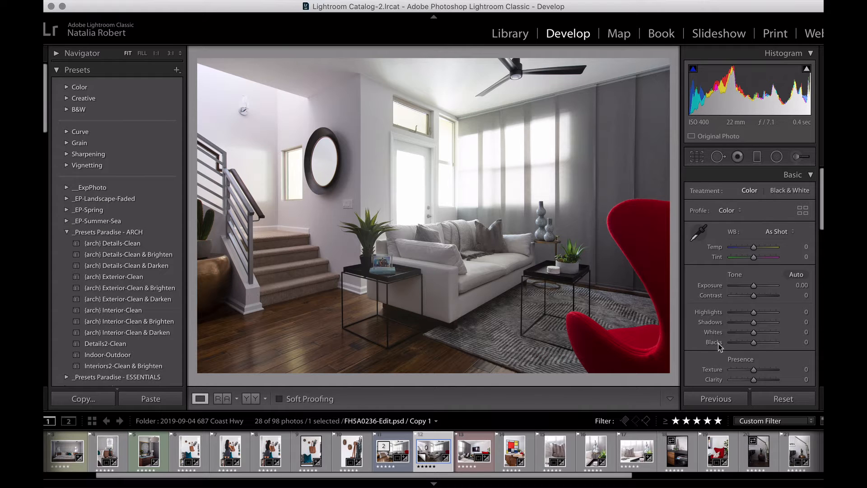
Step: Adjust the living room photo to Exposure +1.60, Highlights +10, Whites +11, Blacks −15, Clarity +22 and Dehaze +12
scroll(698, 344, down, 3)
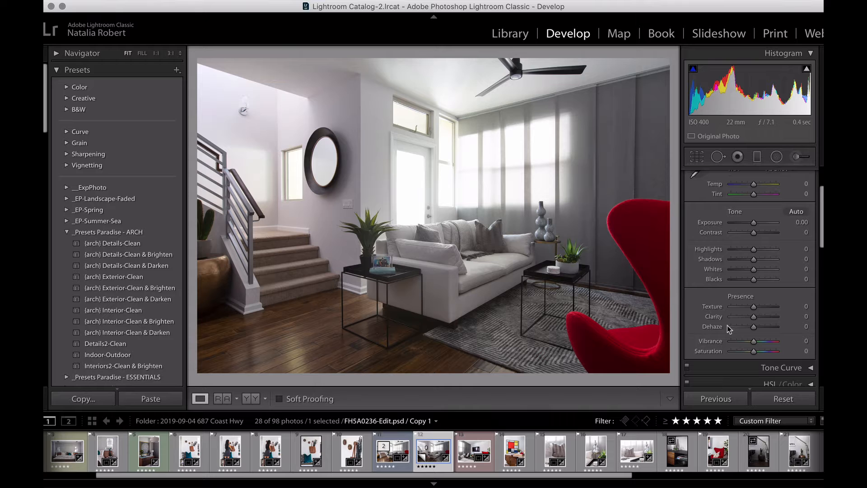
drag(755, 223, 758, 224)
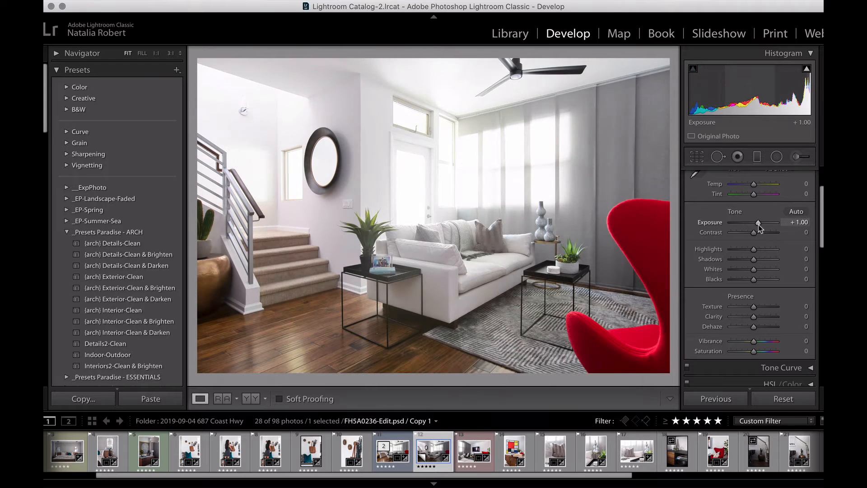
drag(754, 316, 757, 328)
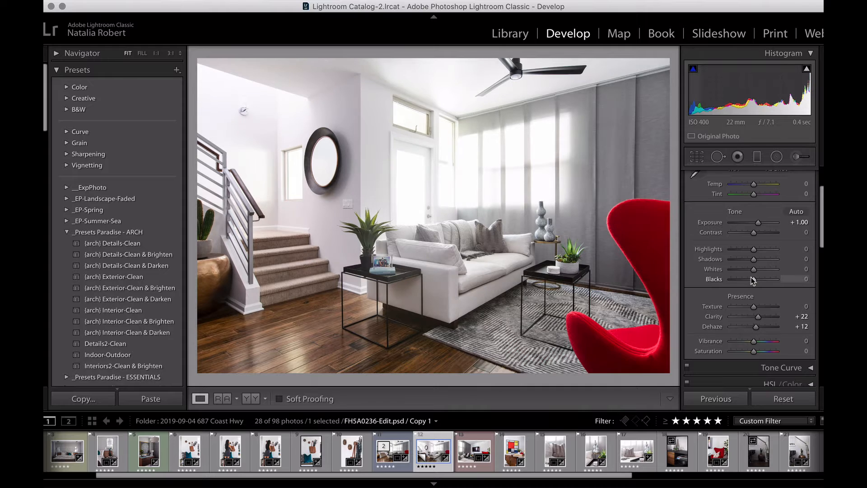
drag(753, 280, 756, 254)
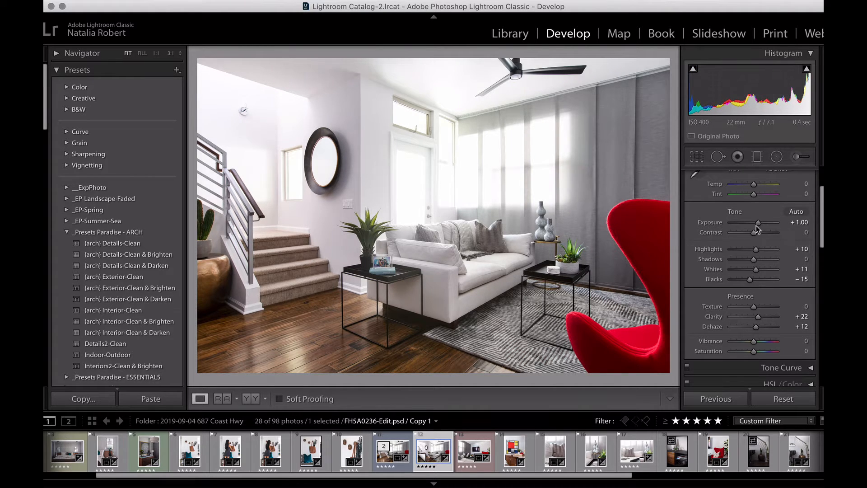
drag(759, 223, 762, 226)
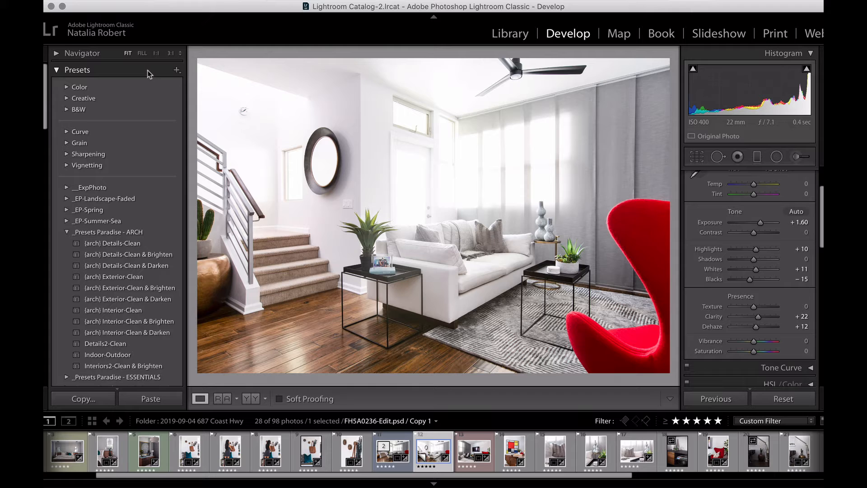
Step: Save the current develop settings as a new preset named Test in the User Presets group
click(177, 71)
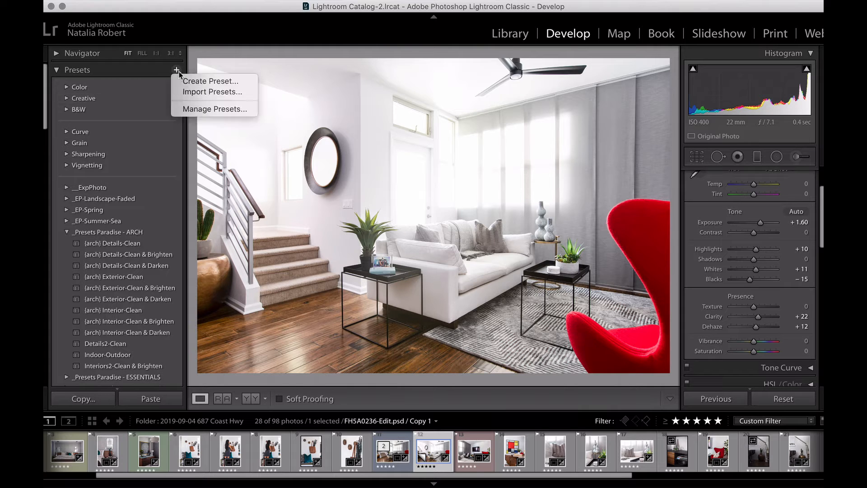
click(215, 83)
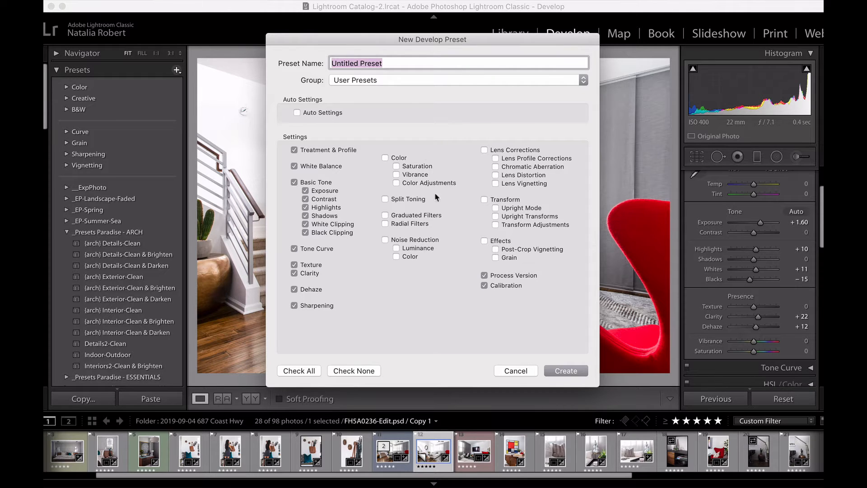
text(Test)
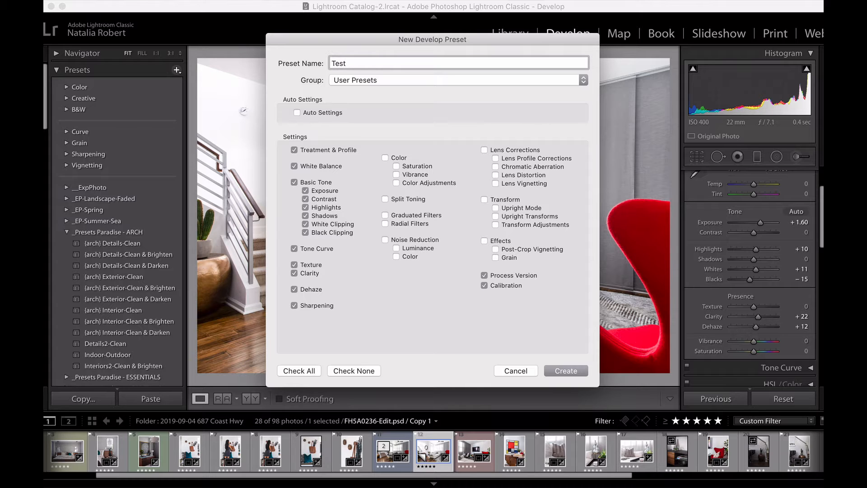
click(450, 80)
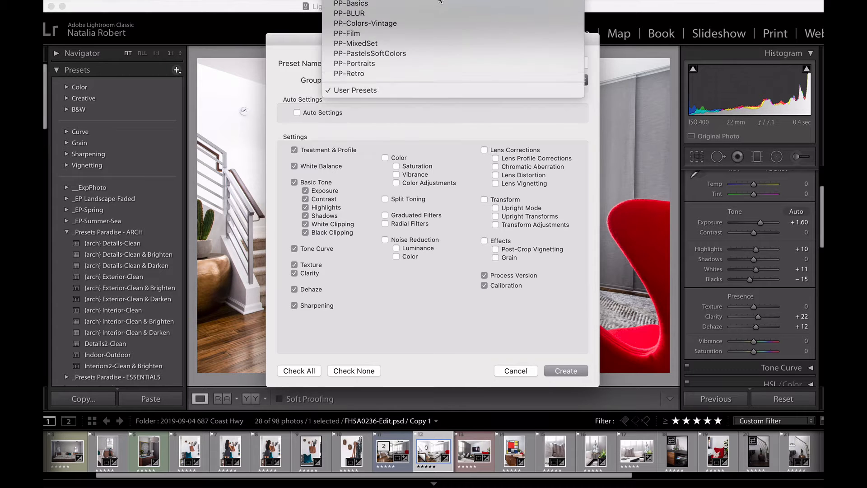
mouse_move(441, 1)
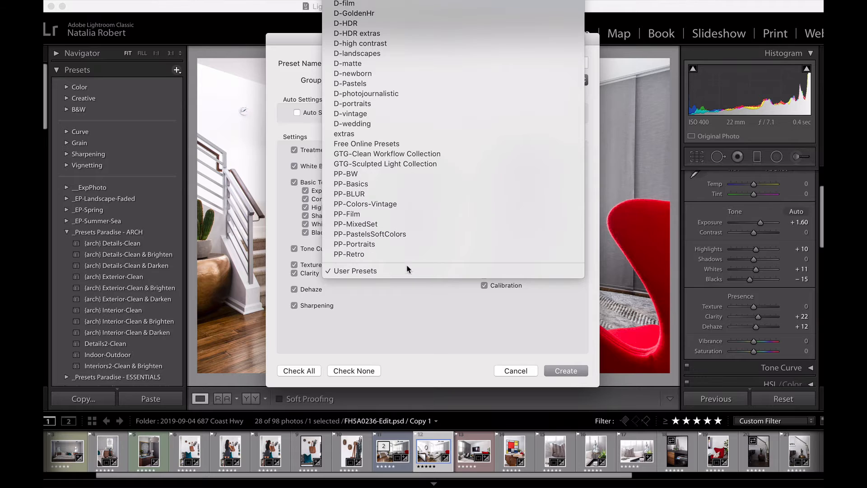
click(408, 270)
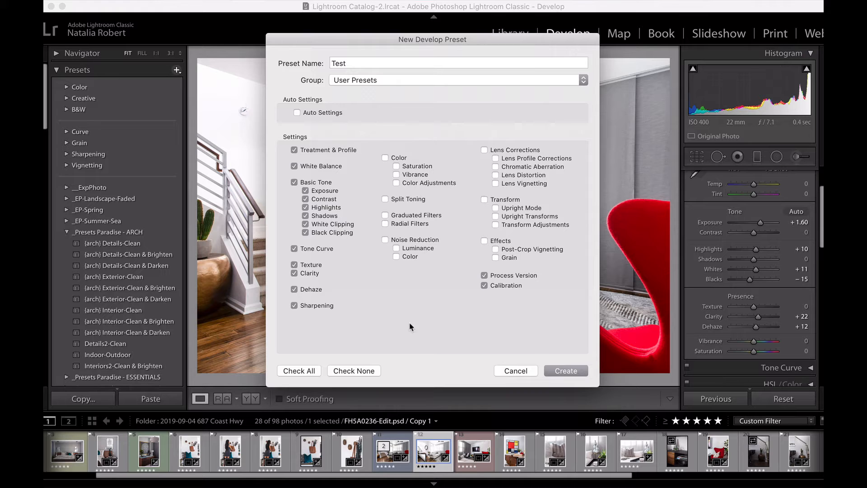
click(563, 370)
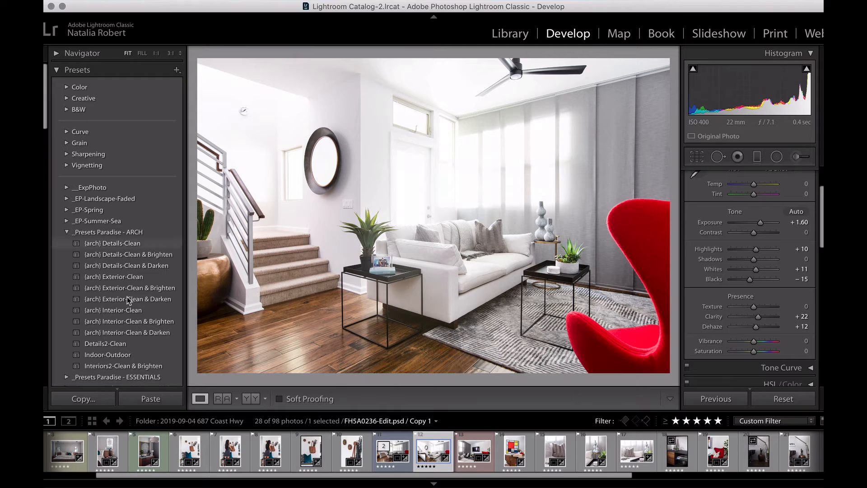
Step: Reset the photo's develop settings and apply the Test preset from User Presets
scroll(128, 293, down, 15)
scroll(128, 301, up, 3)
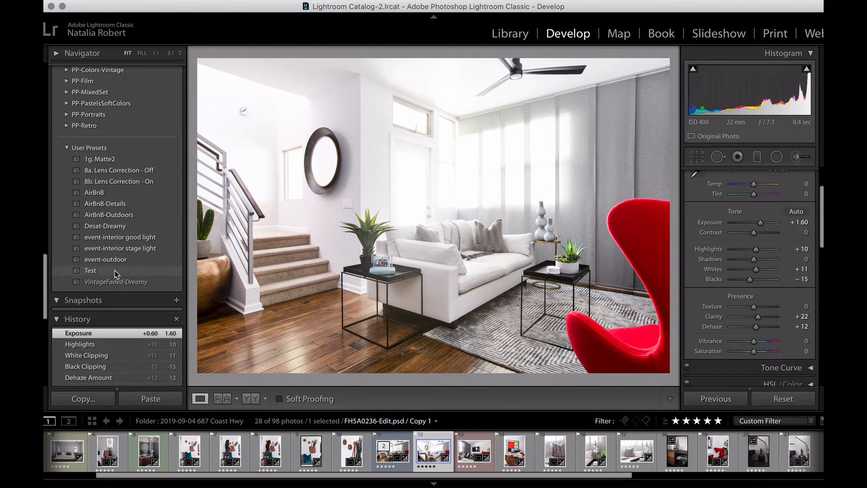
click(807, 400)
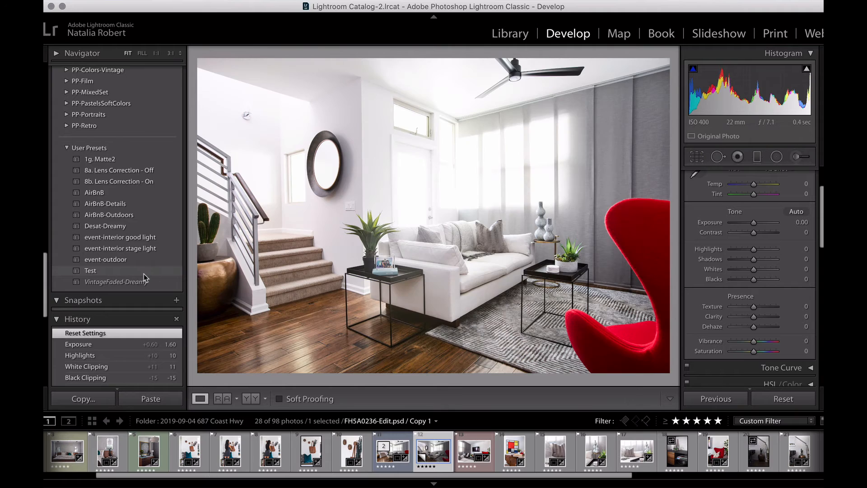
click(145, 273)
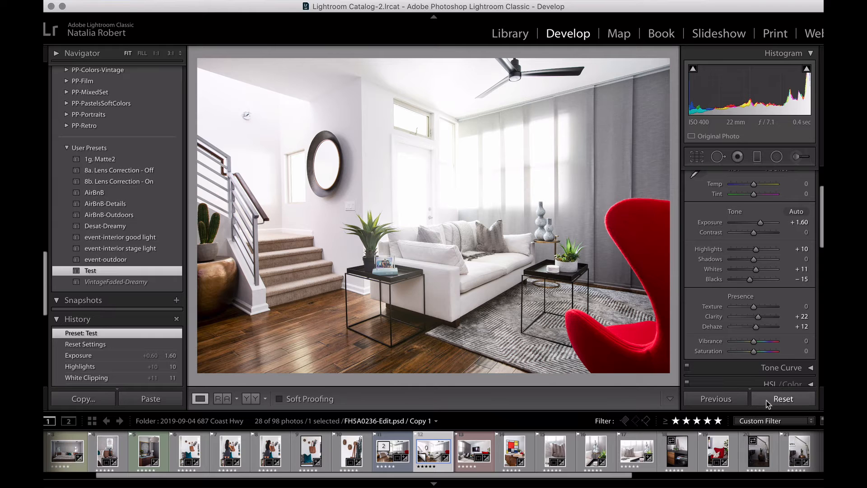
Step: Reset the photo and apply the Interiors2-Clean & Brighten preset from the _Presets Paradise - ARCH group
click(783, 399)
scroll(155, 183, down, 10)
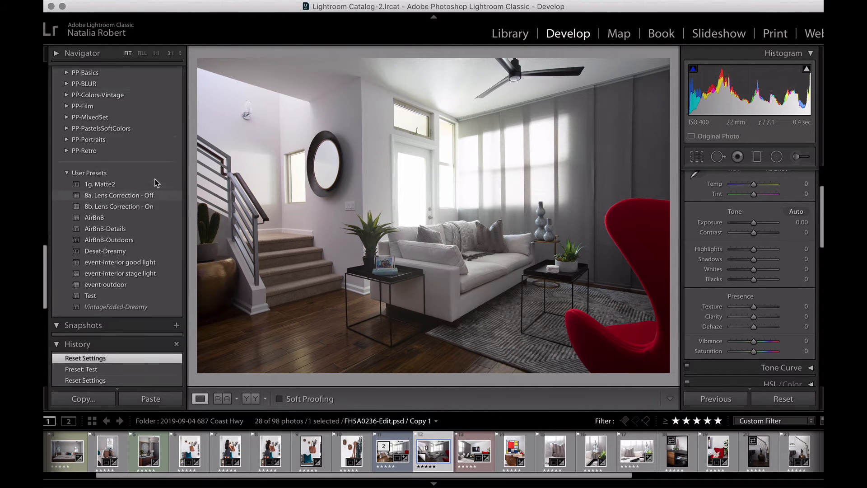
scroll(155, 180, up, 8)
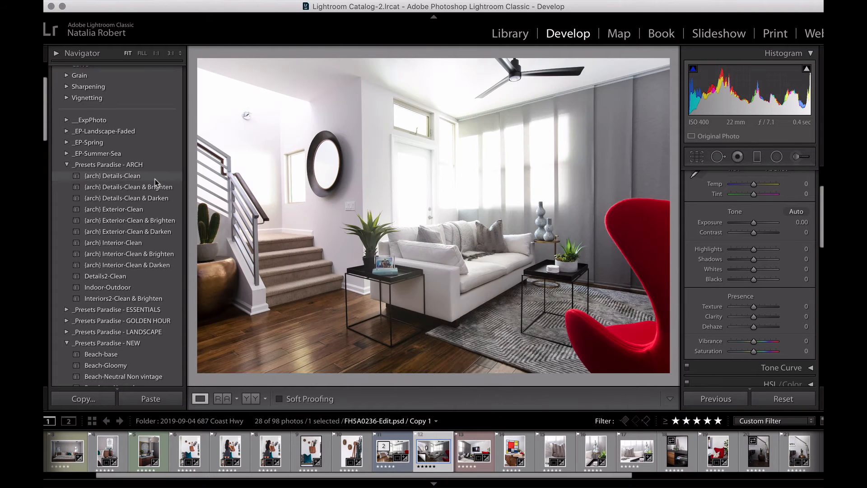
scroll(156, 180, up, 3)
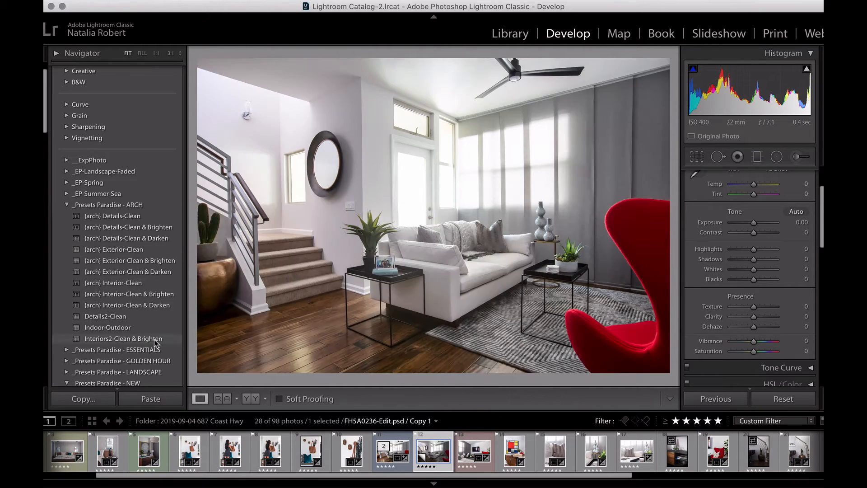
click(153, 340)
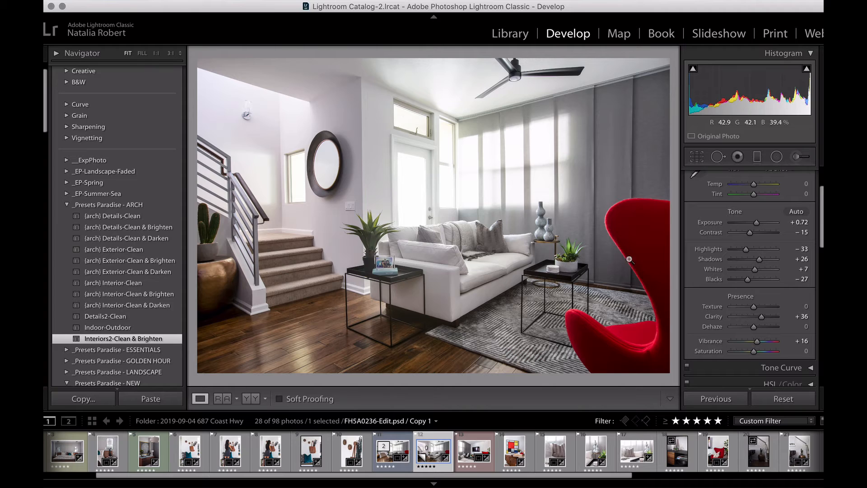
Step: Fine-tune the preset look by setting Exposure to +1.35, Dehaze to +14 and Texture to +14
drag(757, 222, 760, 225)
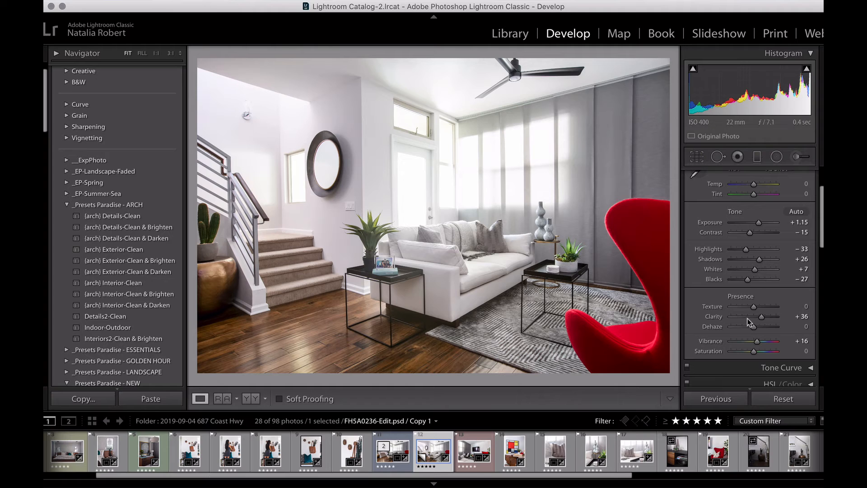
drag(753, 333, 757, 333)
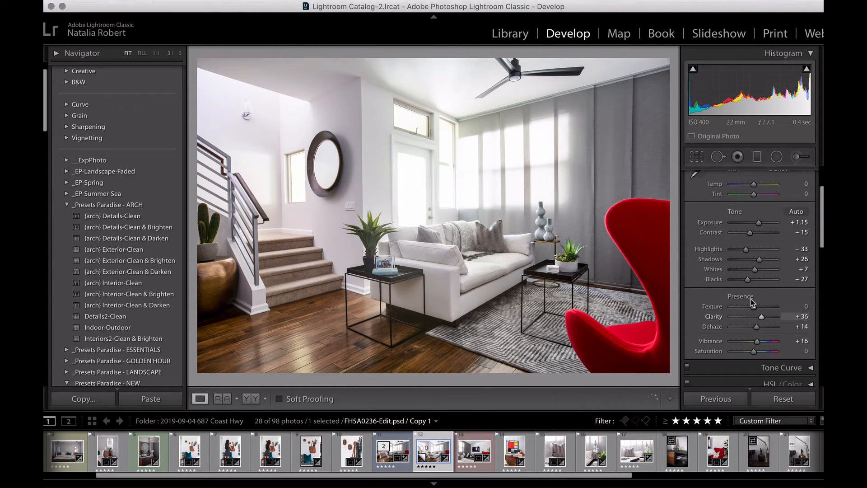
drag(759, 223, 761, 223)
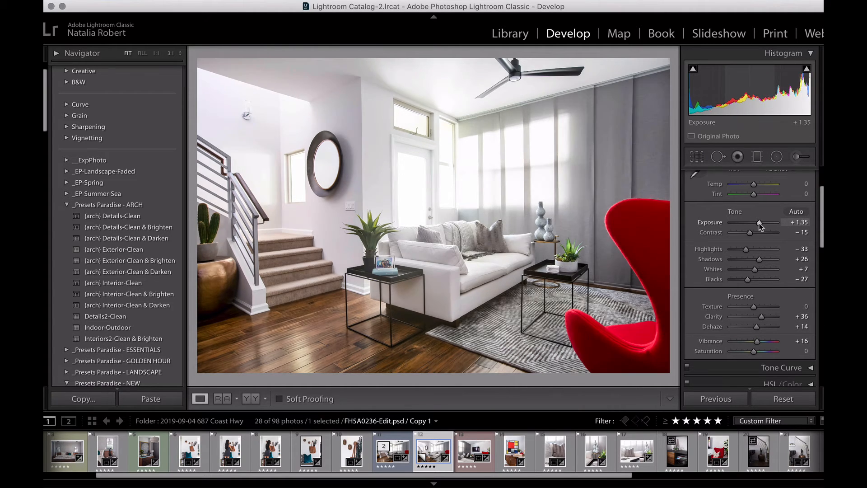
drag(753, 307, 757, 308)
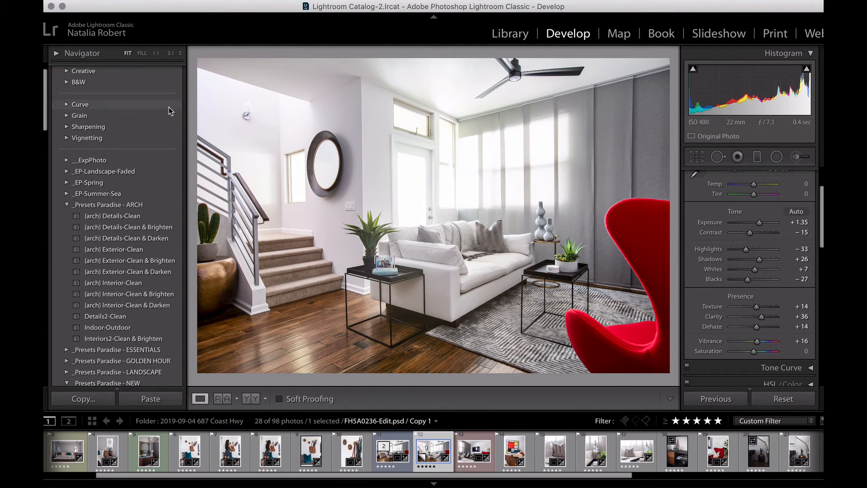
Step: Save the modified settings as a new preset named Interiors3 in the _Presets Paradise - ARCH group
scroll(170, 111, up, 2)
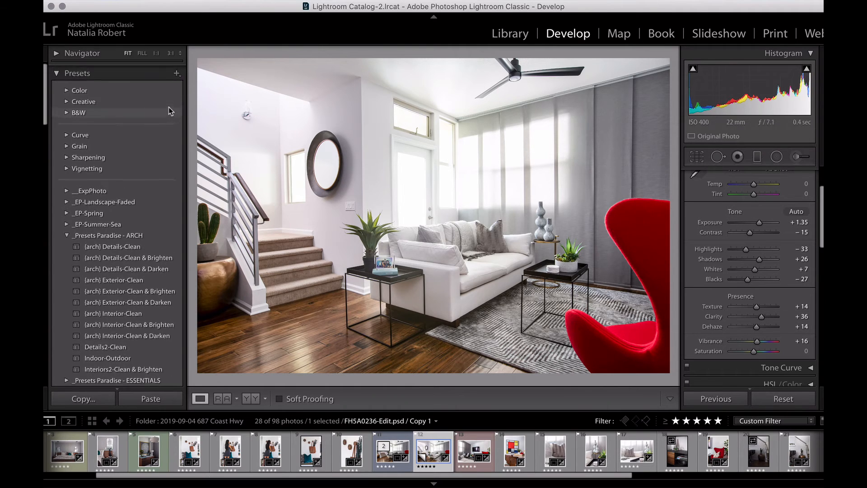
click(177, 70)
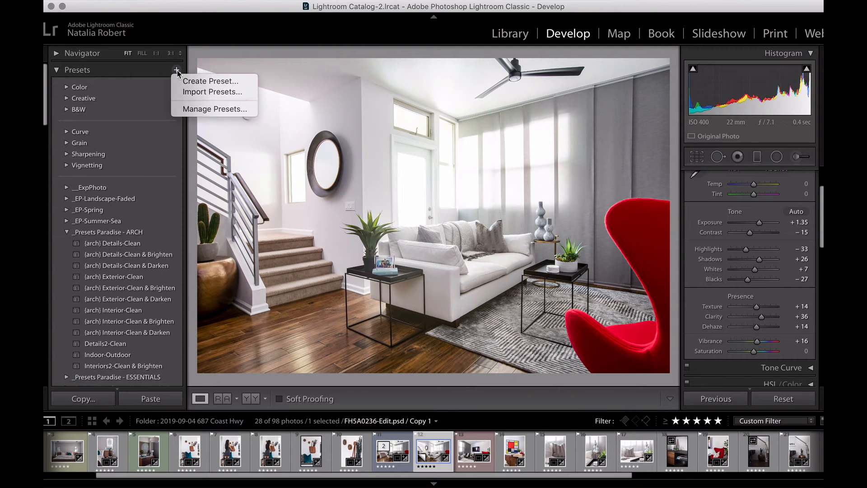
click(215, 81)
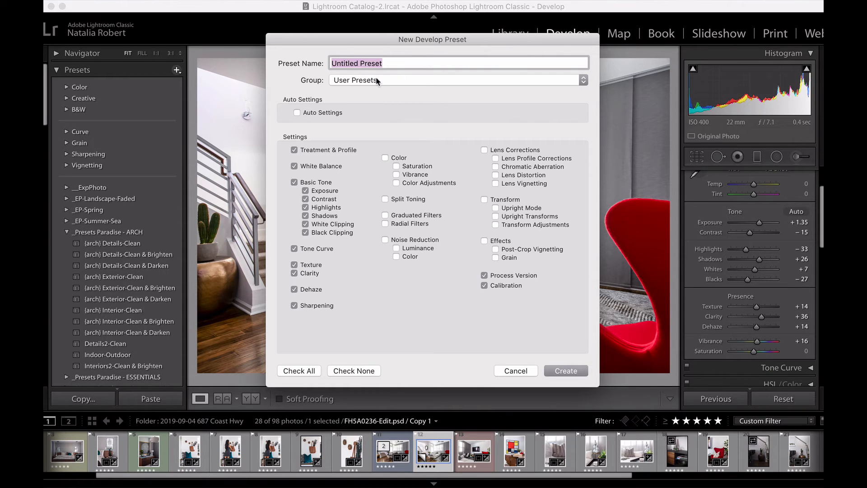
text(Interiors3)
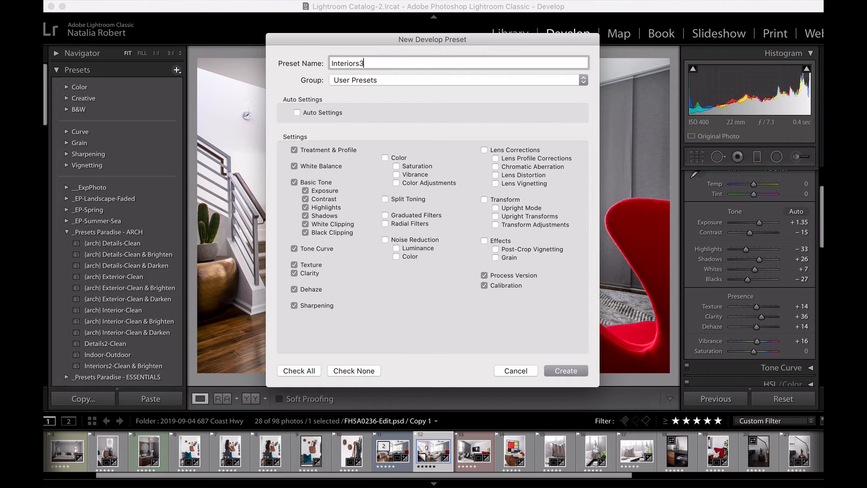
click(419, 81)
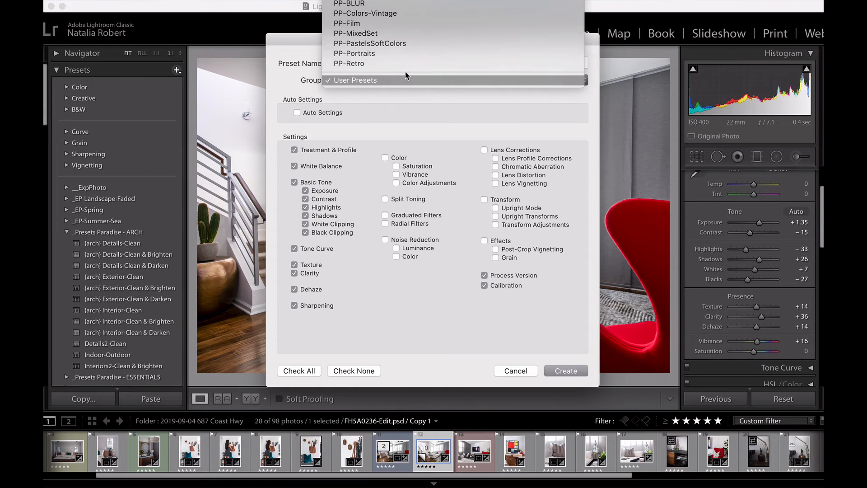
scroll(396, 40, up, 10)
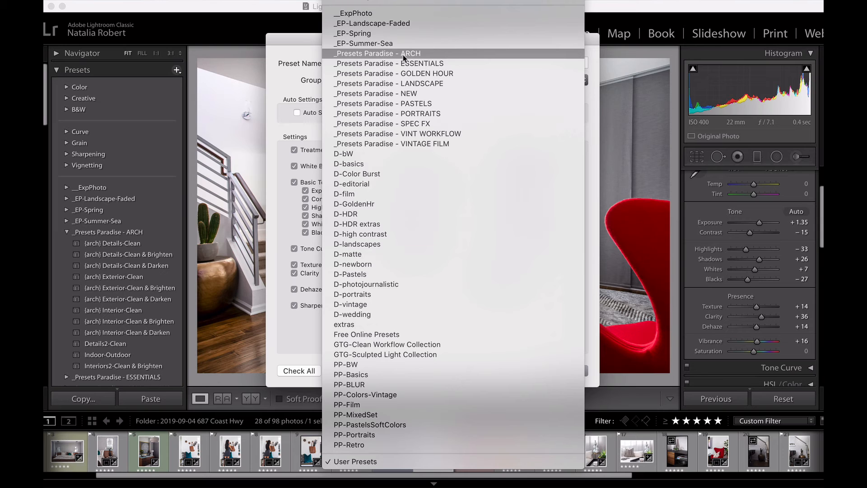
click(404, 56)
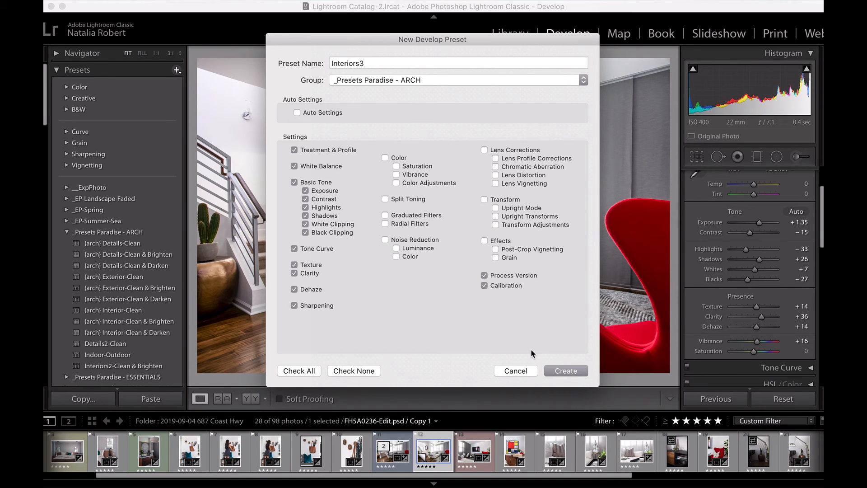
click(574, 372)
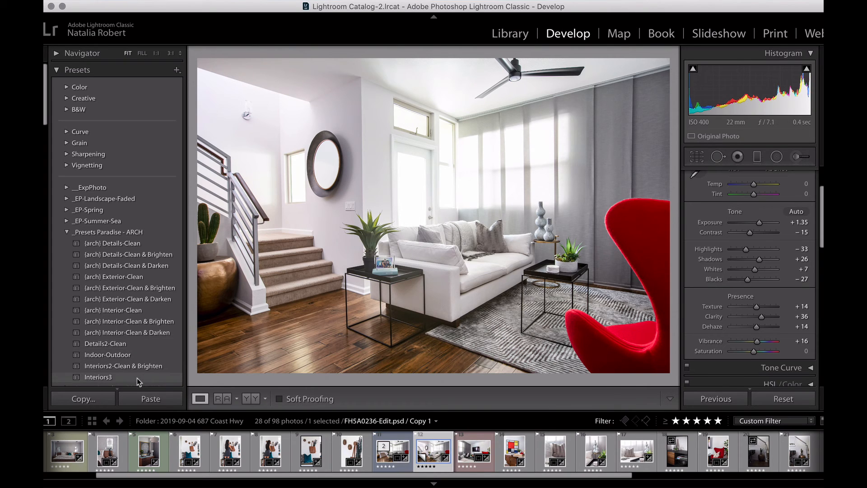
Step: Compare the Interiors2-Clean & Brighten and Interiors3 presets, resetting the photo before each and leaving Interiors3 applied
click(786, 399)
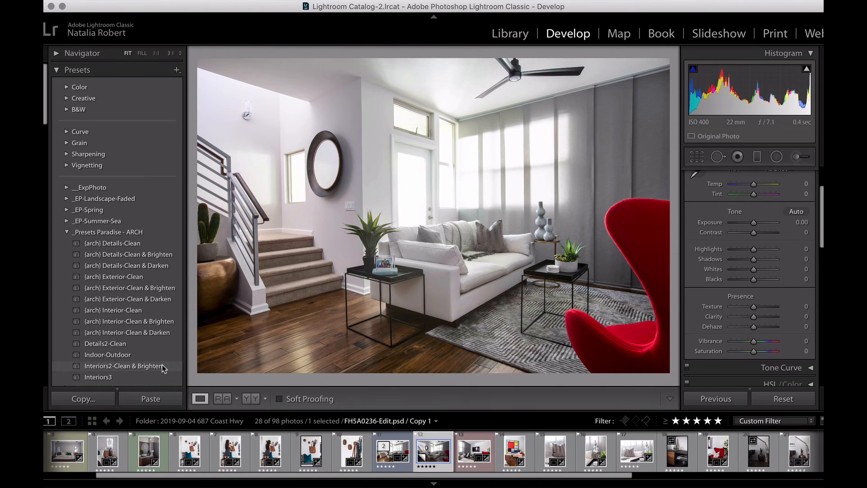
click(162, 364)
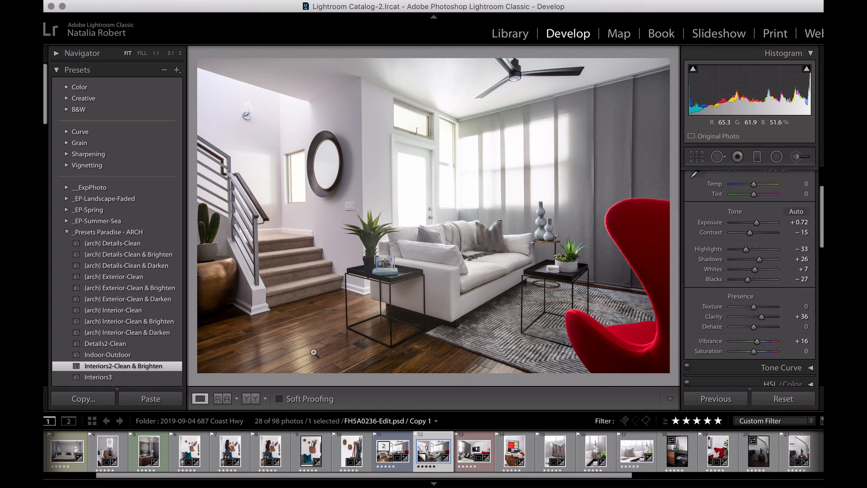
click(785, 399)
click(113, 379)
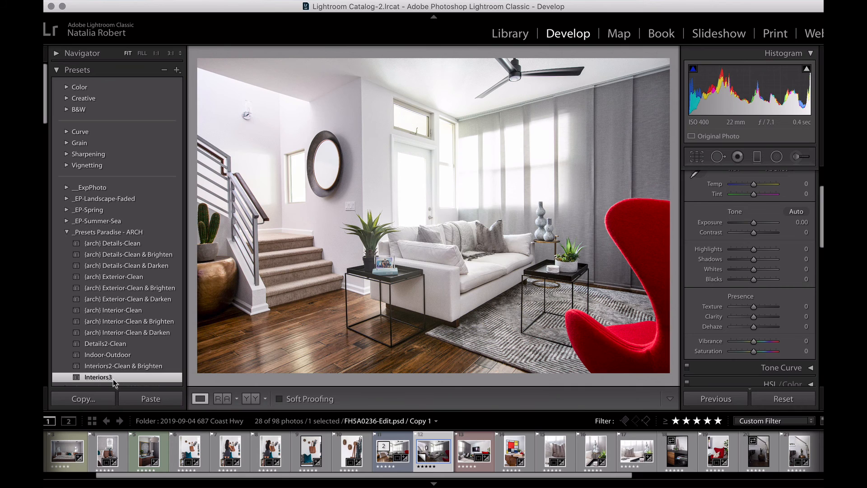